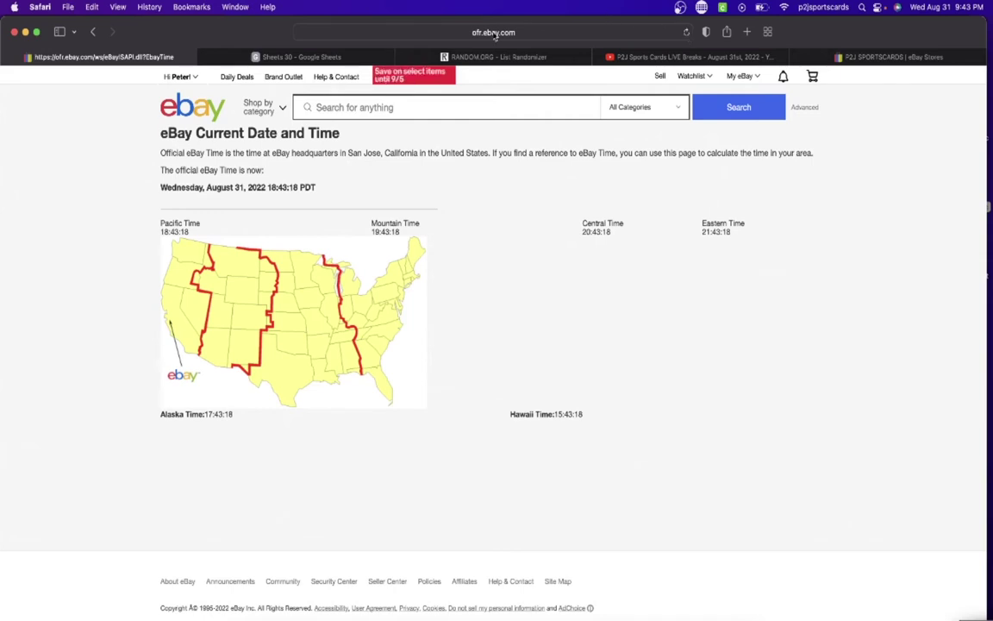
Review the participant usernames in column C of the Sheets 30 spreadsheet, from the Arizona Diamondbacks row to the Texas Rangers row.
{"action": "left_click", "coordinate": [289, 57]}
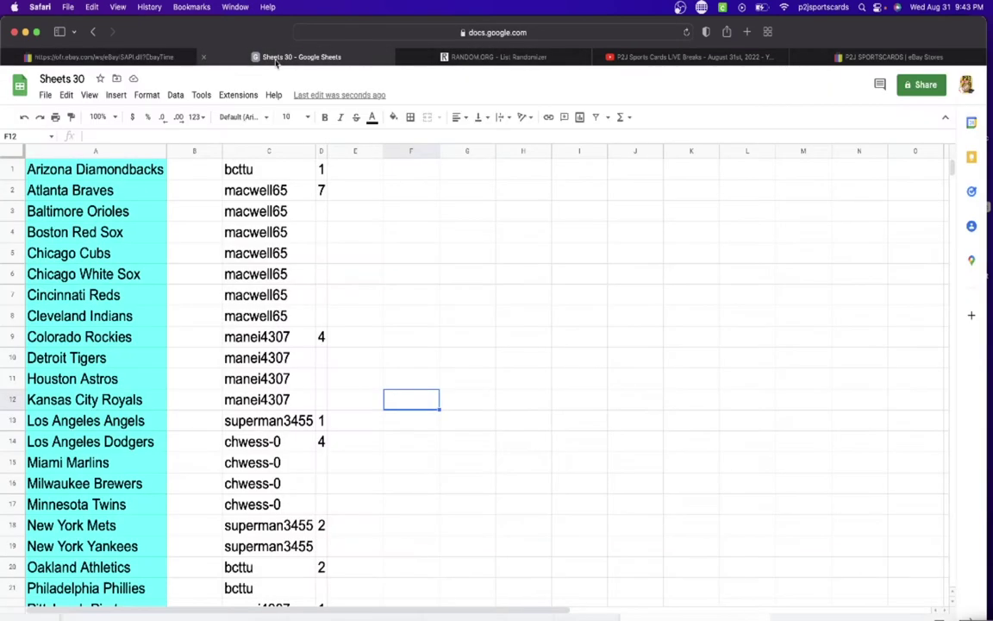
{"action": "left_click", "coordinate": [262, 173]}
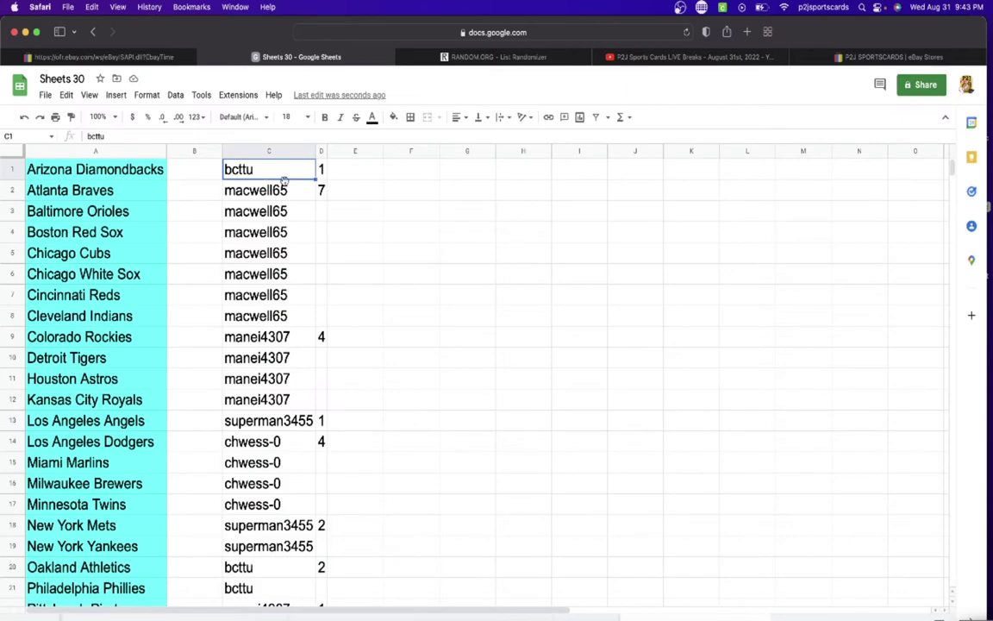
{"action": "left_click", "coordinate": [283, 190]}
{"action": "left_click", "coordinate": [282, 337]}
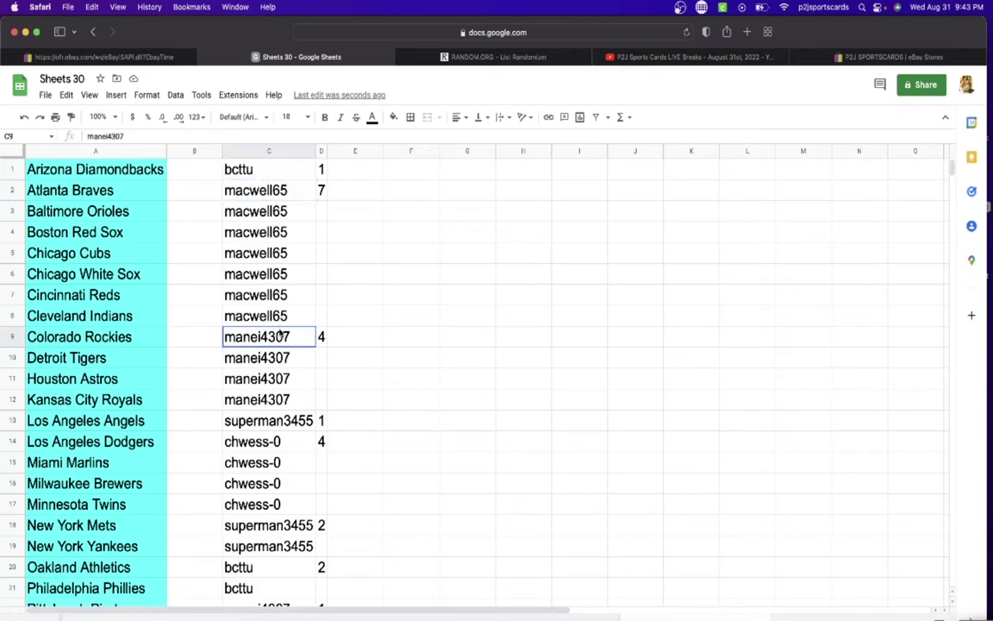
{"action": "scroll", "coordinate": [281, 256], "scroll_direction": "down", "scroll_amount": 3}
{"action": "left_click", "coordinate": [281, 252]}
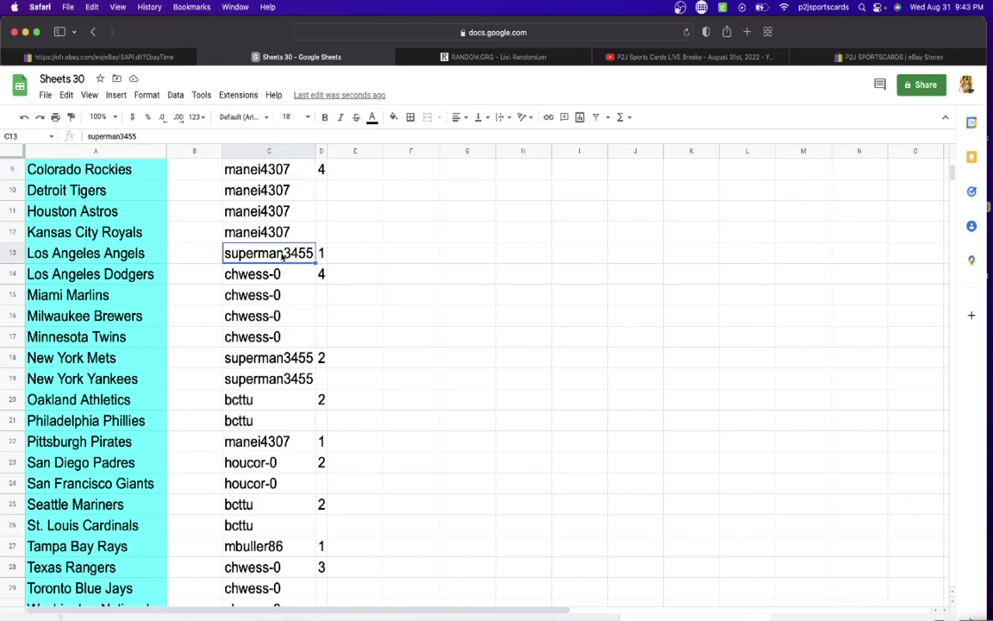
{"action": "left_click", "coordinate": [282, 273]}
{"action": "scroll", "coordinate": [282, 274], "scroll_direction": "down", "scroll_amount": 3}
{"action": "left_click", "coordinate": [281, 295]}
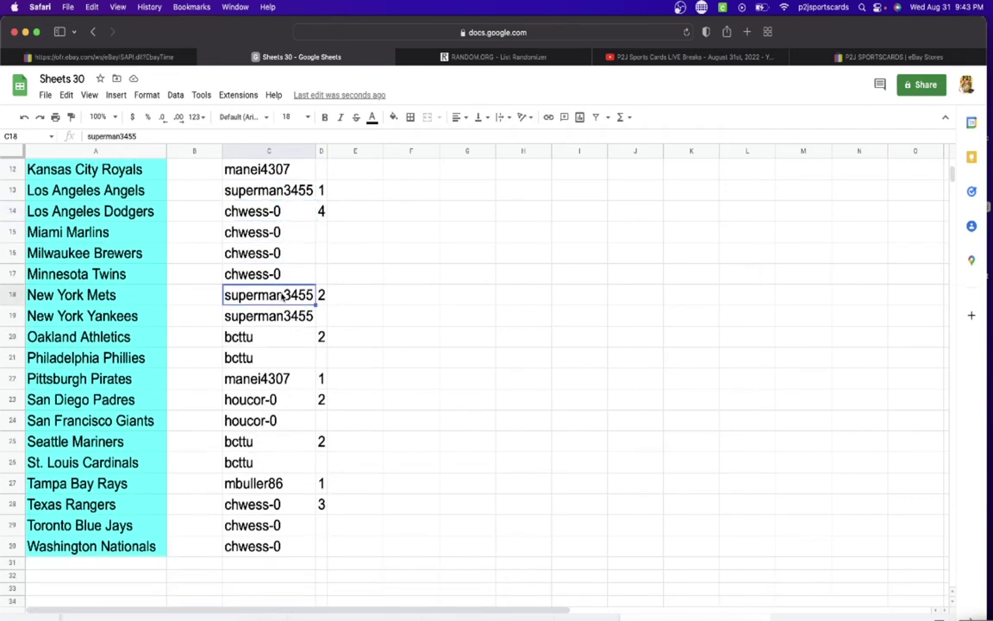
{"action": "left_click", "coordinate": [281, 337]}
{"action": "left_click", "coordinate": [280, 383]}
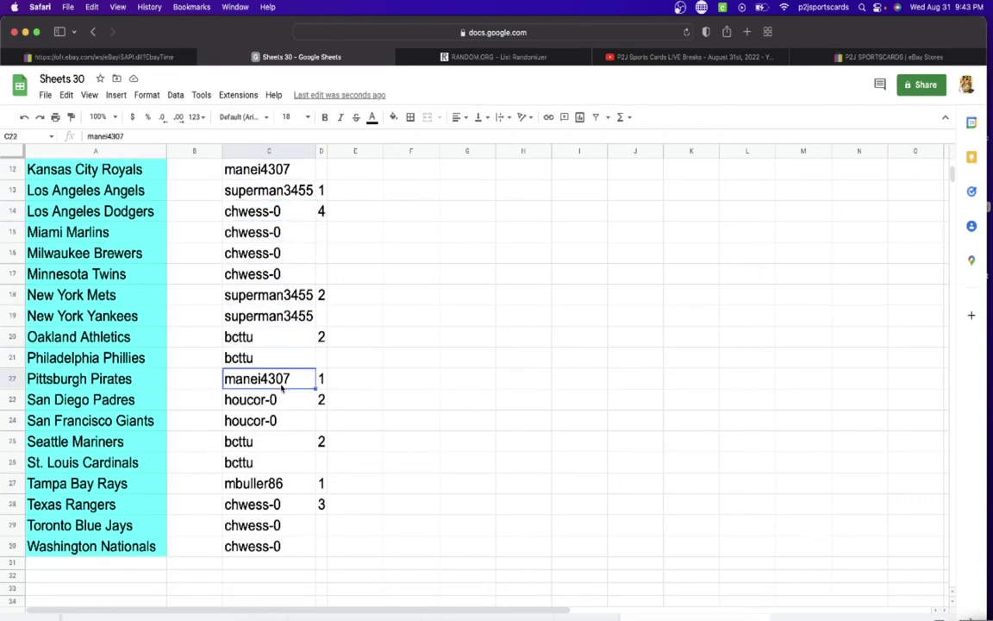
{"action": "left_click", "coordinate": [280, 405]}
{"action": "left_click", "coordinate": [279, 442]}
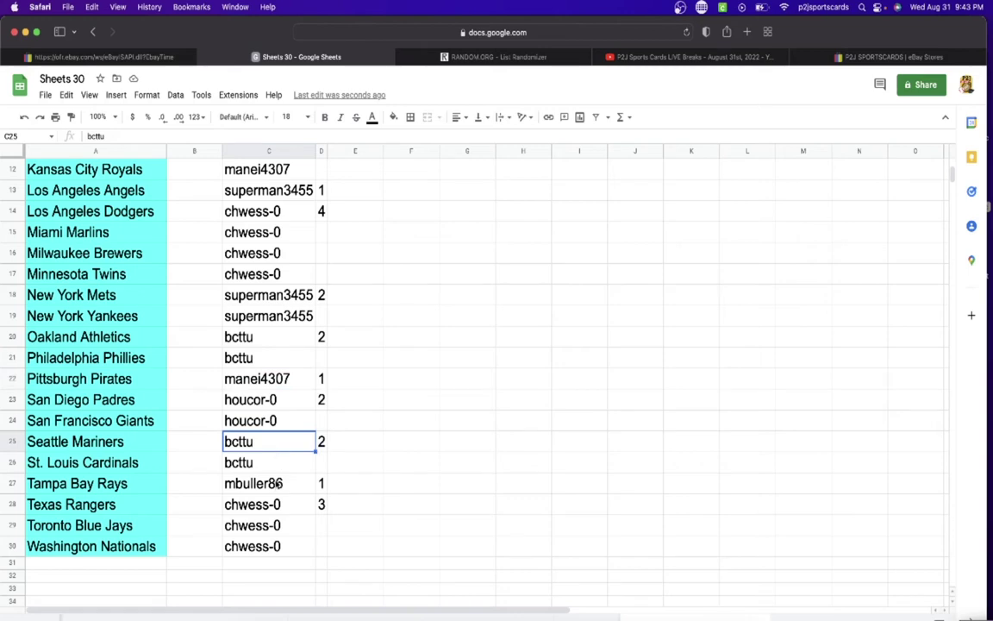
{"action": "left_click", "coordinate": [278, 484]}
{"action": "left_click", "coordinate": [277, 505]}
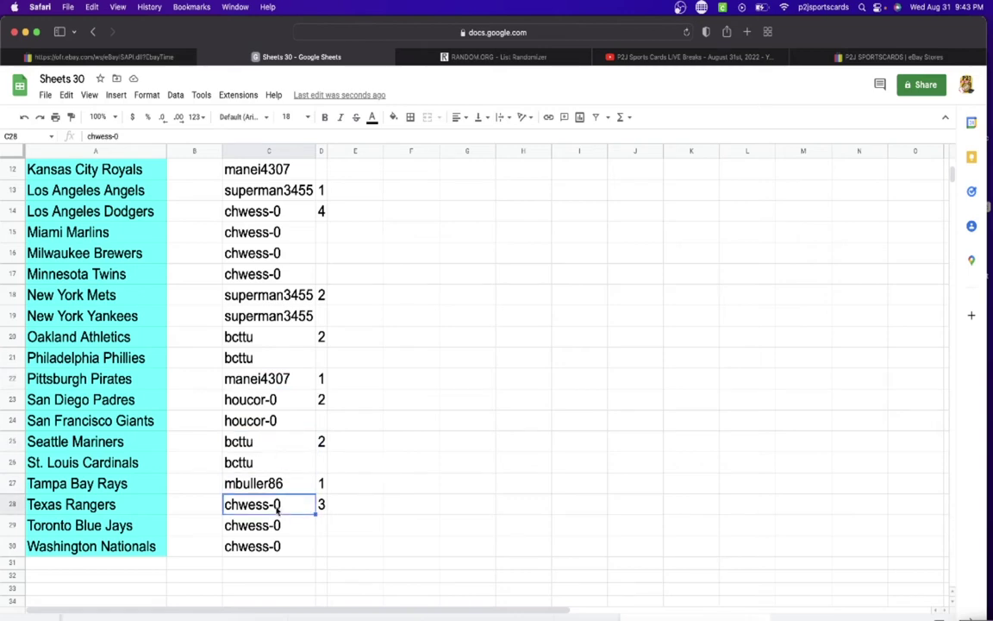
Copy the participant usernames in column C and paste them into the RANDOM.ORG List Randomizer's item field.
{"action": "scroll", "coordinate": [284, 148], "scroll_direction": "up", "scroll_amount": 5}
{"action": "left_click", "coordinate": [280, 150]}
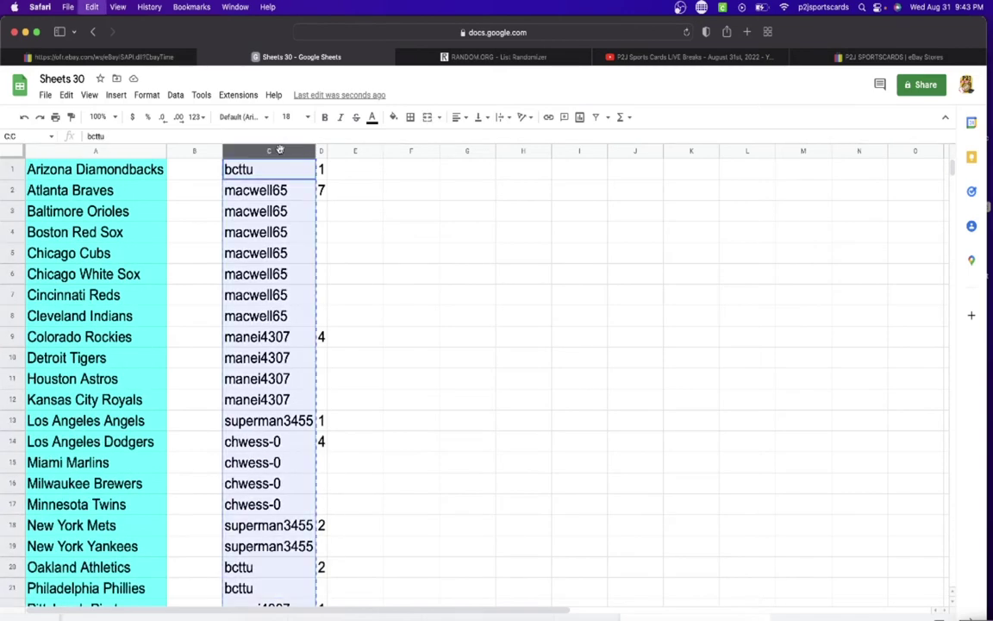
{"action": "key", "text": "super+c"}
{"action": "scroll", "coordinate": [280, 150], "scroll_direction": "down", "scroll_amount": 10}
{"action": "scroll", "coordinate": [280, 172], "scroll_direction": "up", "scroll_amount": 10}
{"action": "left_click", "coordinate": [452, 57]}
{"action": "left_click", "coordinate": [399, 326]}
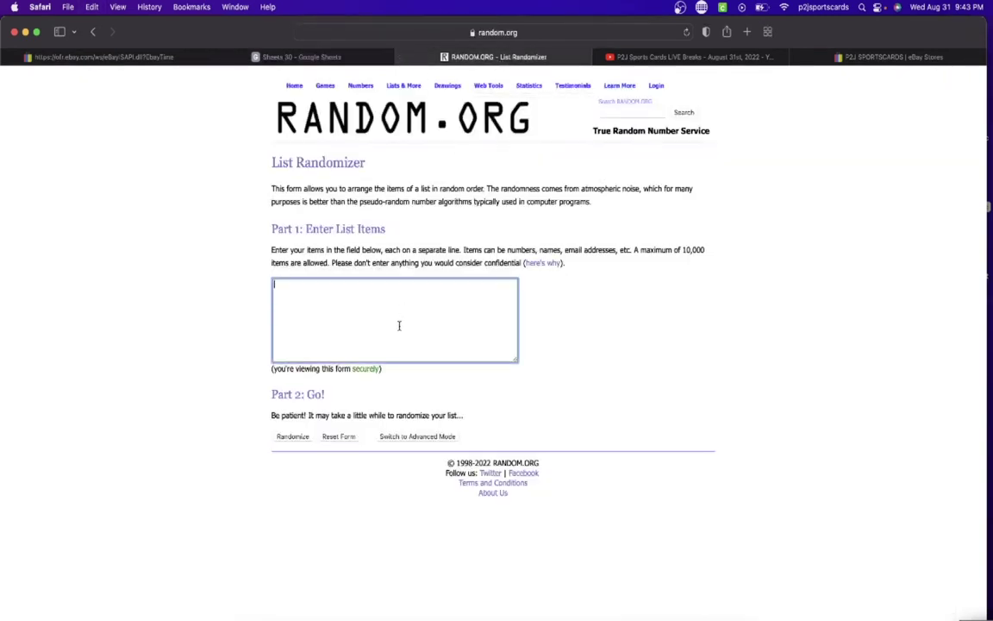
{"action": "key", "text": "super+v"}
Randomize the participant list seven times.
{"action": "left_click", "coordinate": [287, 438]}
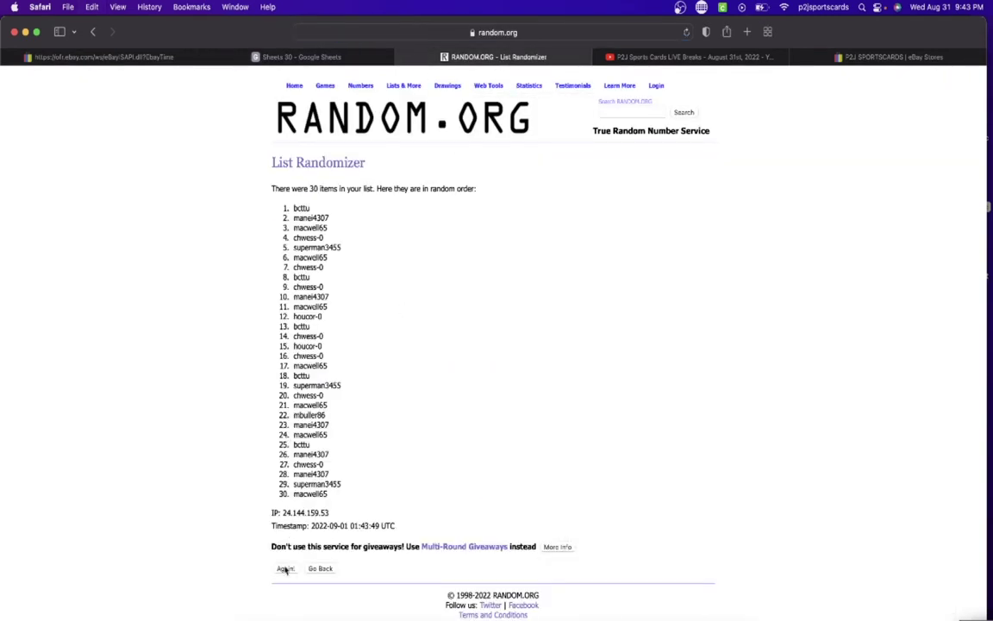
{"action": "left_click", "coordinate": [284, 571]}
{"action": "left_click", "coordinate": [285, 589]}
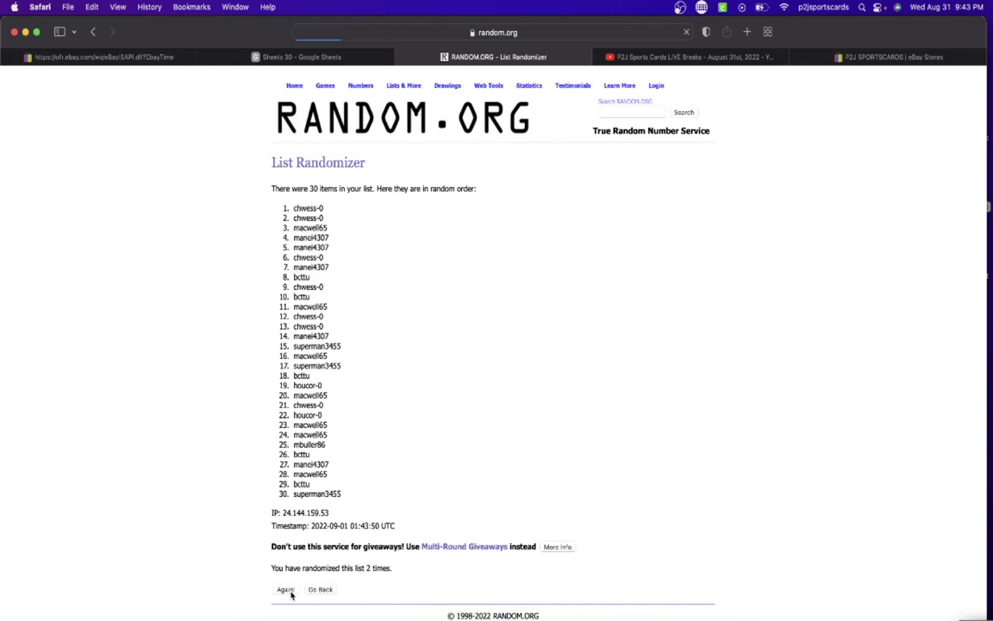
{"action": "left_click", "coordinate": [291, 593]}
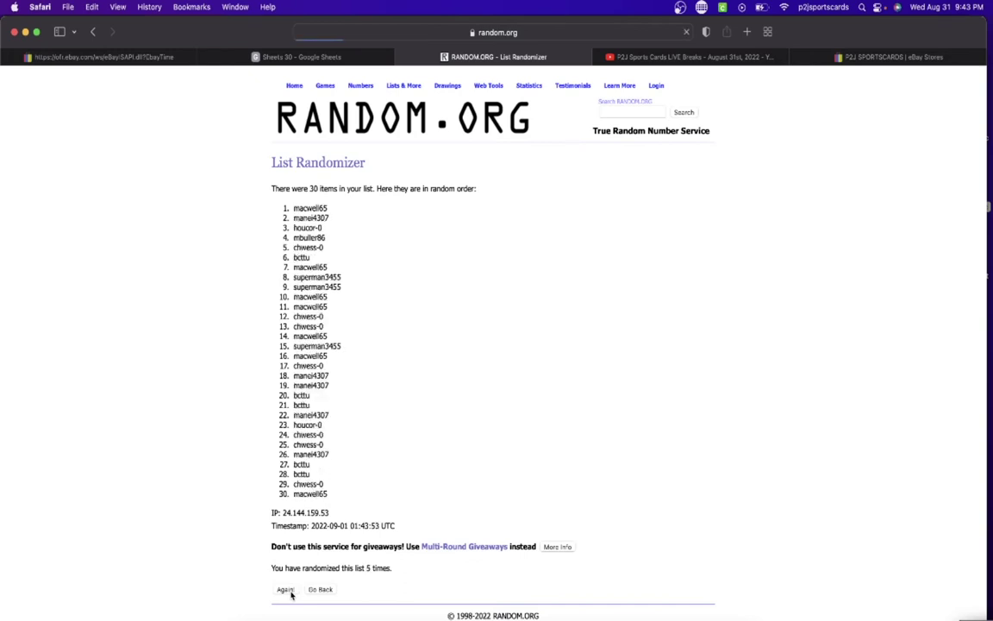
{"action": "left_click", "coordinate": [291, 593]}
{"action": "left_click", "coordinate": [285, 592]}
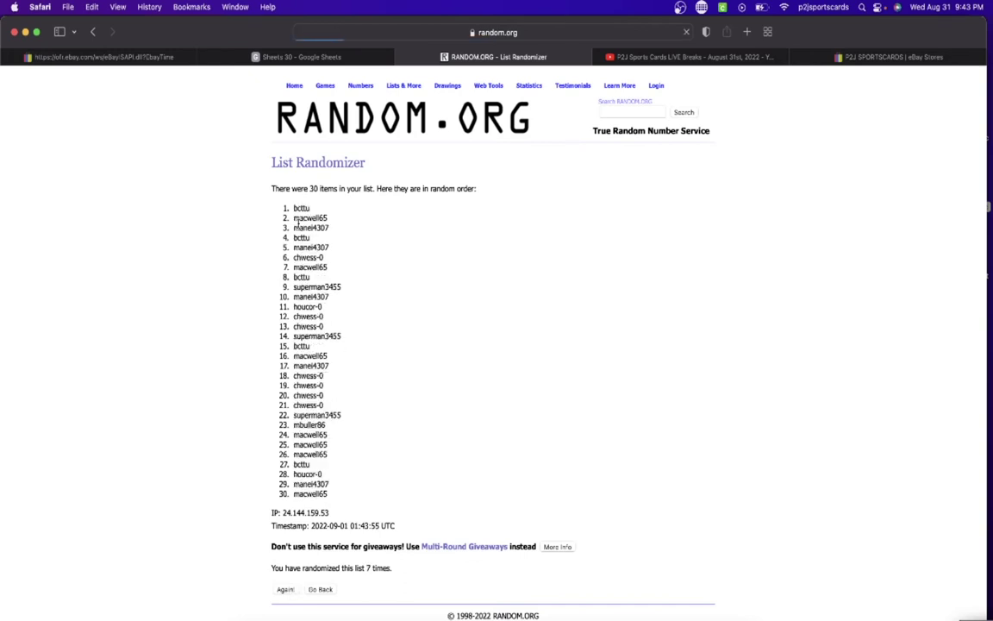
Copy all 30 entries of the final randomized list and paste them into column B of the Sheets 30 spreadsheet.
{"action": "left_click_drag", "start_coordinate": [290, 207], "coordinate": [379, 500]}
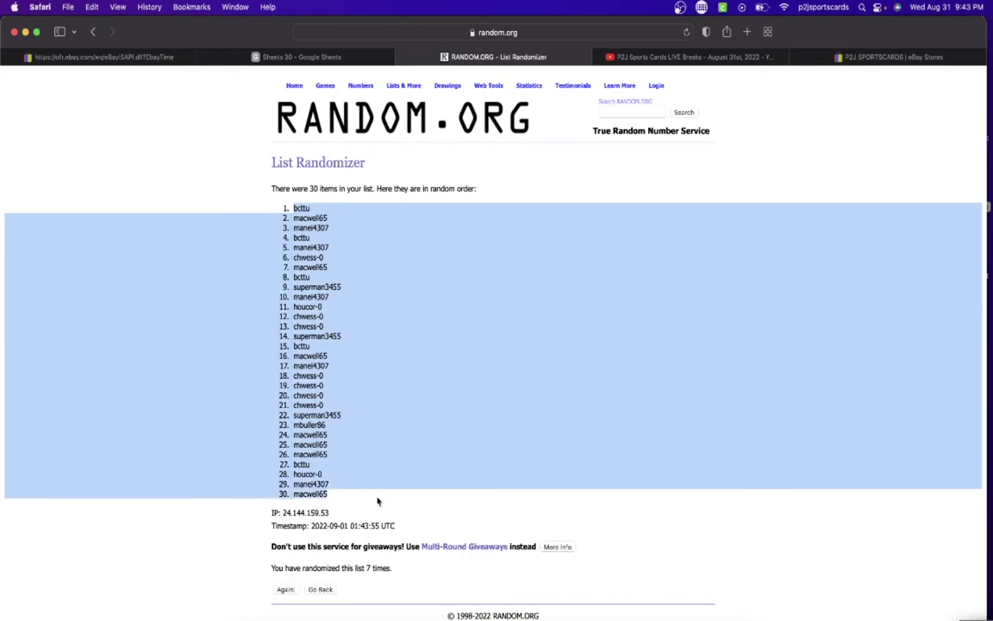
{"action": "left_click", "coordinate": [302, 56]}
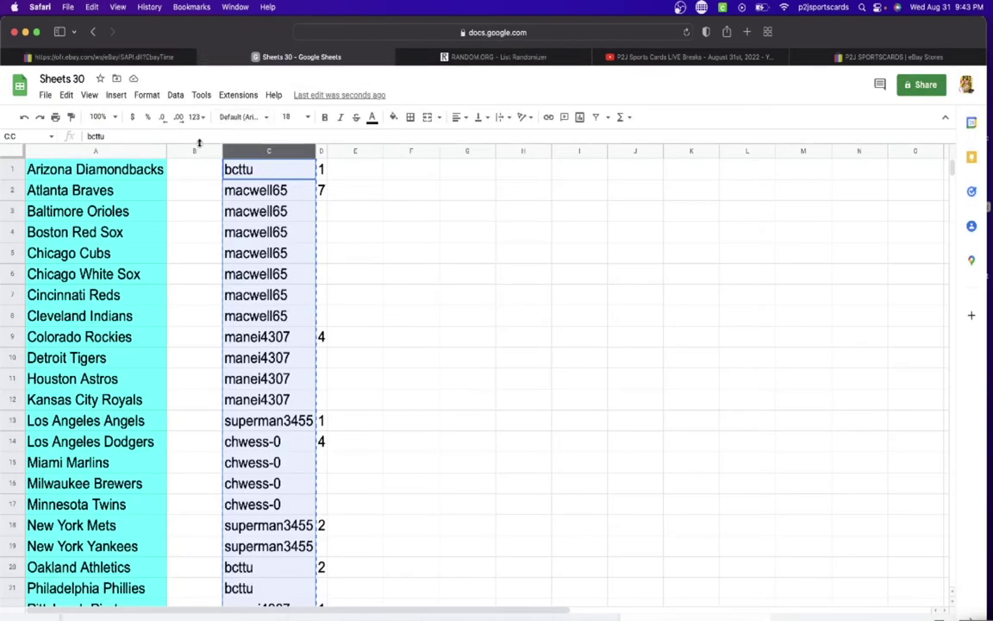
{"action": "left_click", "coordinate": [196, 151]}
{"action": "key", "text": "super+v"}
Set the font size of the pasted usernames to 18 and fit column B's width to its contents.
{"action": "left_click", "coordinate": [286, 116]}
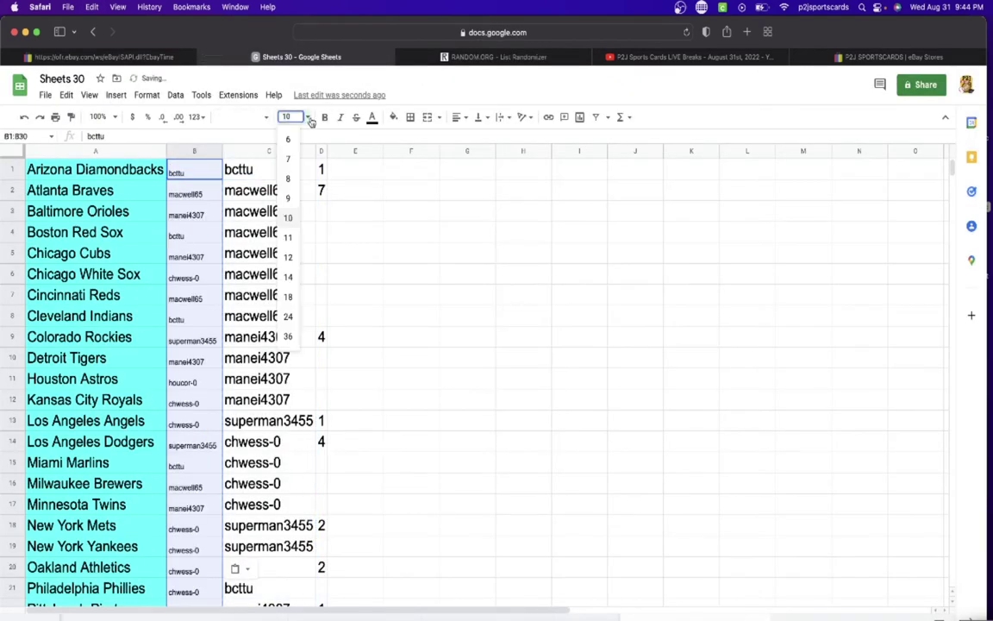
{"action": "left_click", "coordinate": [276, 278]}
{"action": "double_click", "coordinate": [221, 151]}
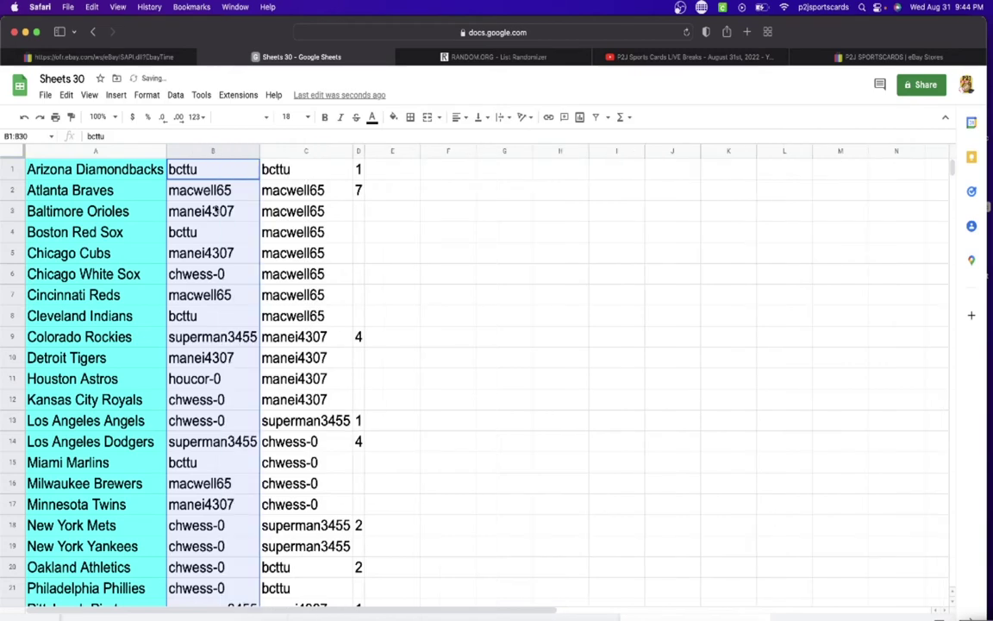
{"action": "scroll", "coordinate": [216, 211], "scroll_direction": "down", "scroll_amount": 5}
{"action": "scroll", "coordinate": [215, 211], "scroll_direction": "up", "scroll_amount": 5}
Go through column B row by row to read which participant is assigned to each team, from Arizona Diamondbacks to Washington Nationals.
{"action": "left_click", "coordinate": [189, 169]}
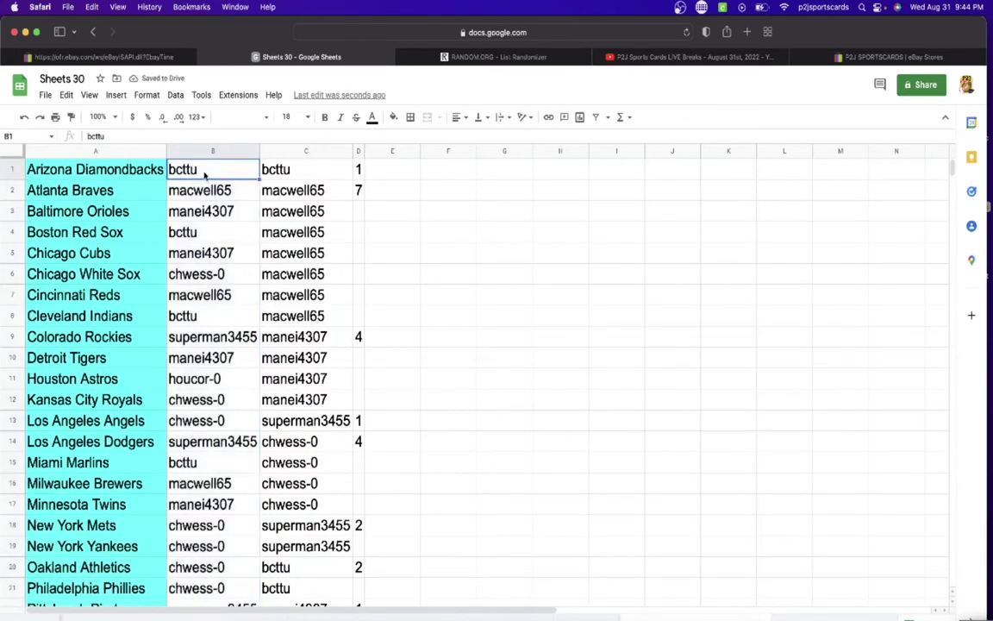
{"action": "key", "text": "Down"}
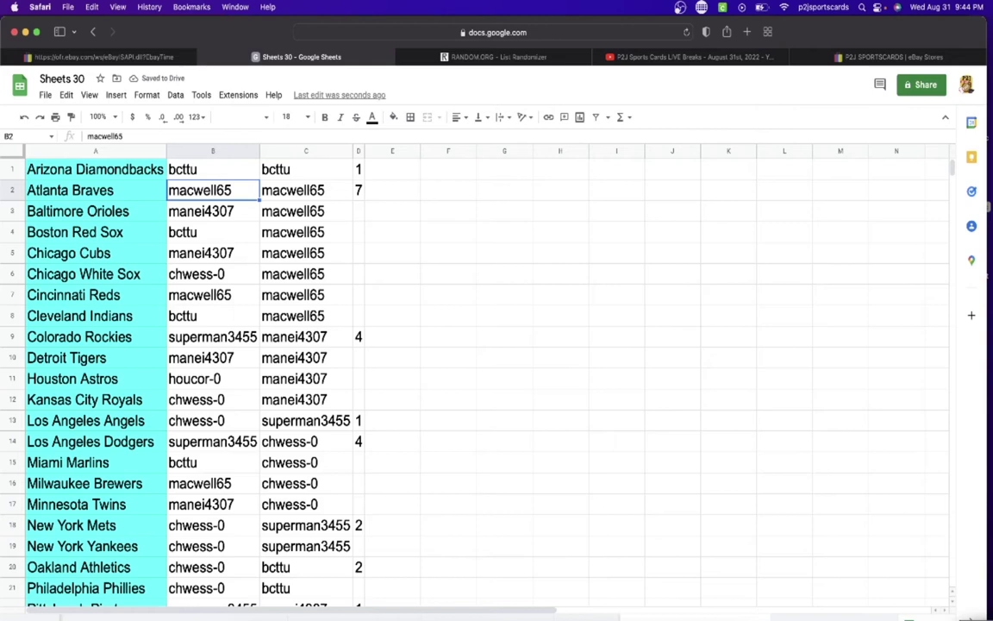
{"action": "key", "text": "Down"}
{"action": "key", "text": "Down"}
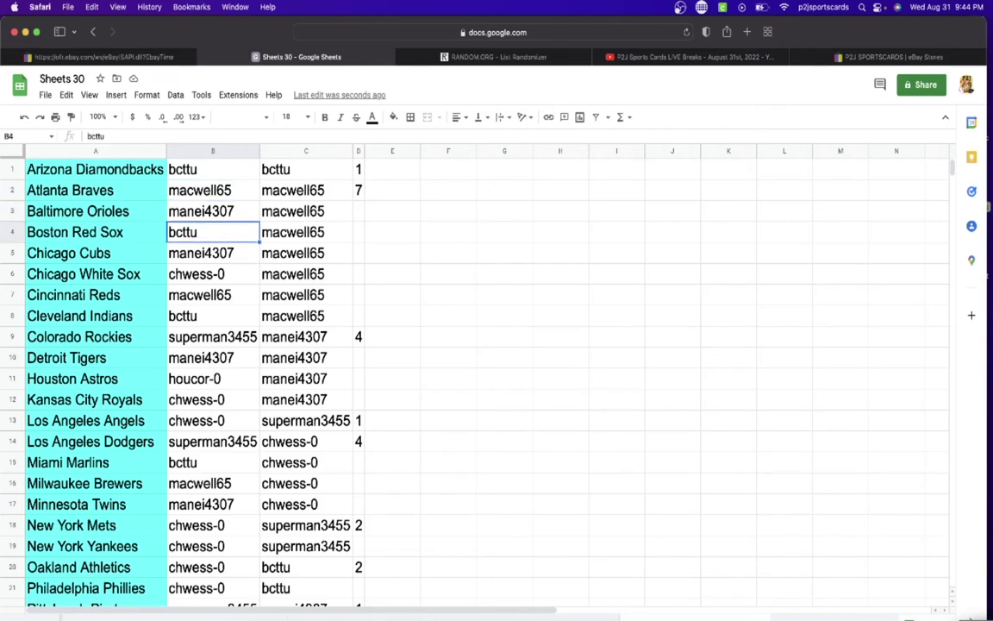
{"action": "key", "text": "Down"}
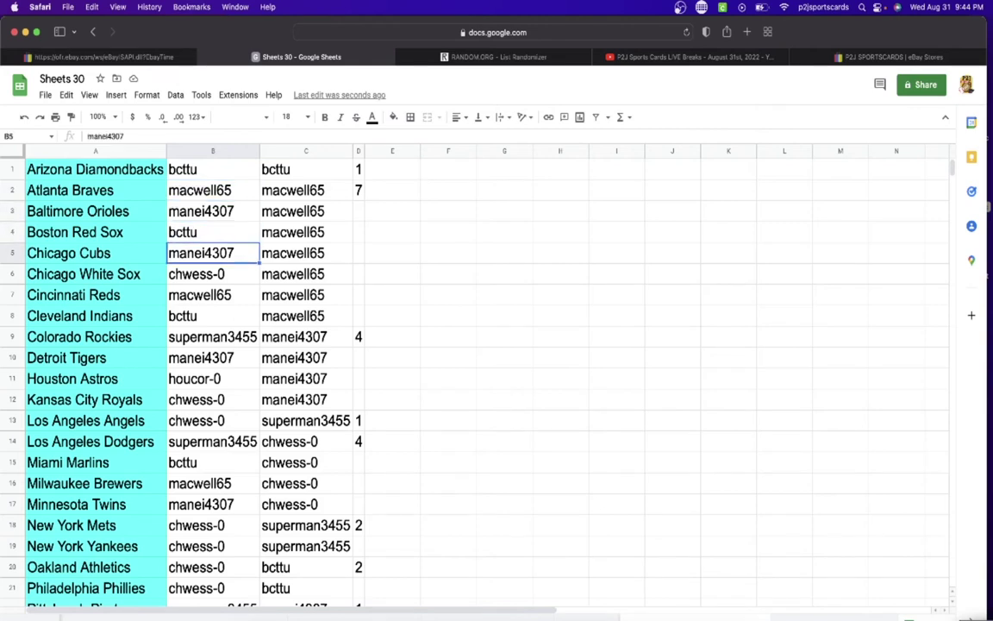
{"action": "key", "text": "Down"}
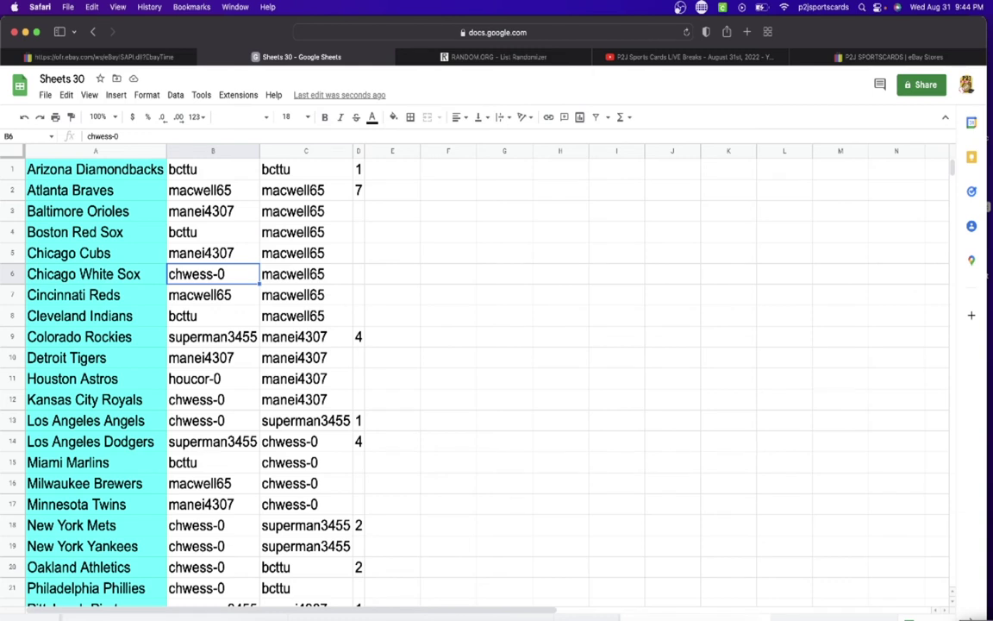
{"action": "key", "text": "Down"}
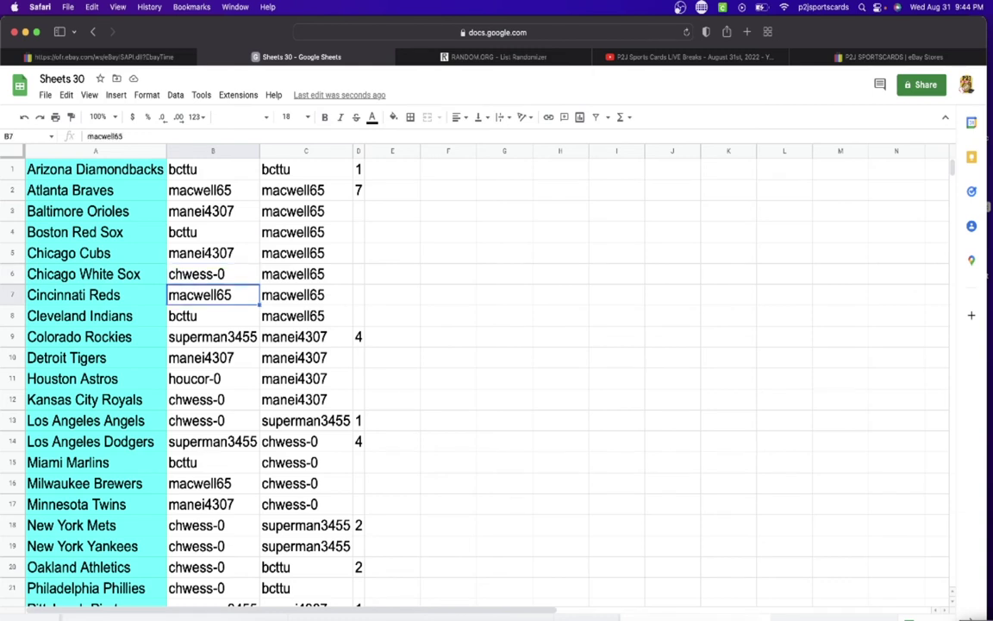
{"action": "key", "text": "Down"}
{"action": "key", "text": "Down"}
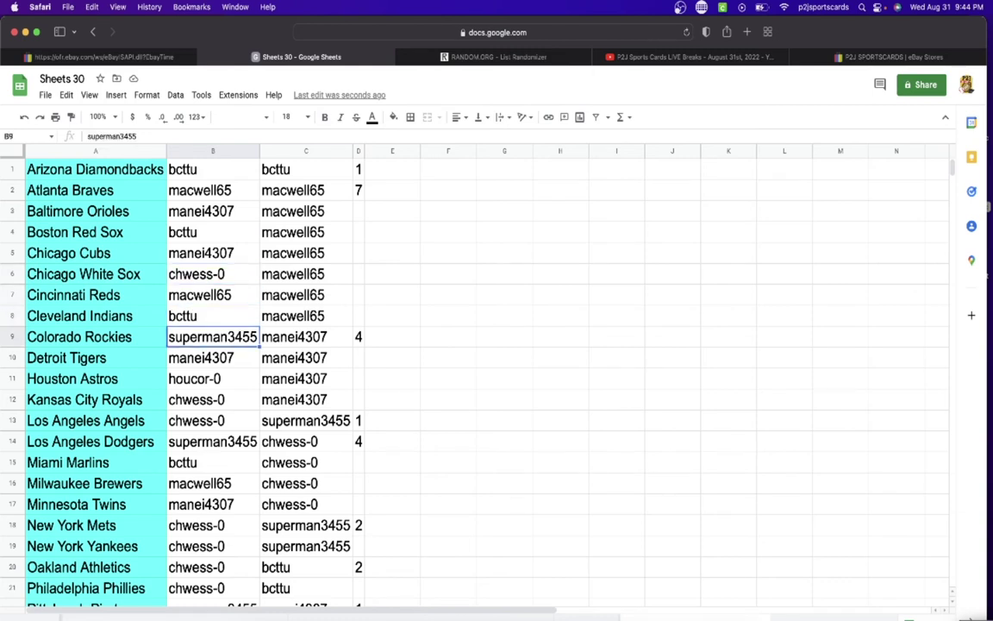
{"action": "key", "text": "Down"}
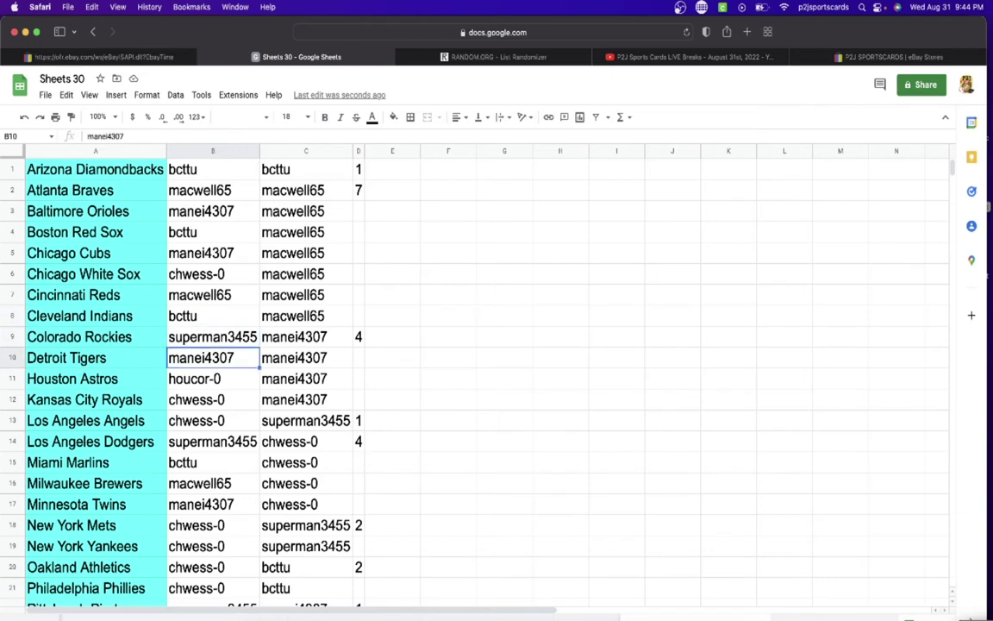
{"action": "key", "text": "Down"}
{"action": "key", "text": "Down"}
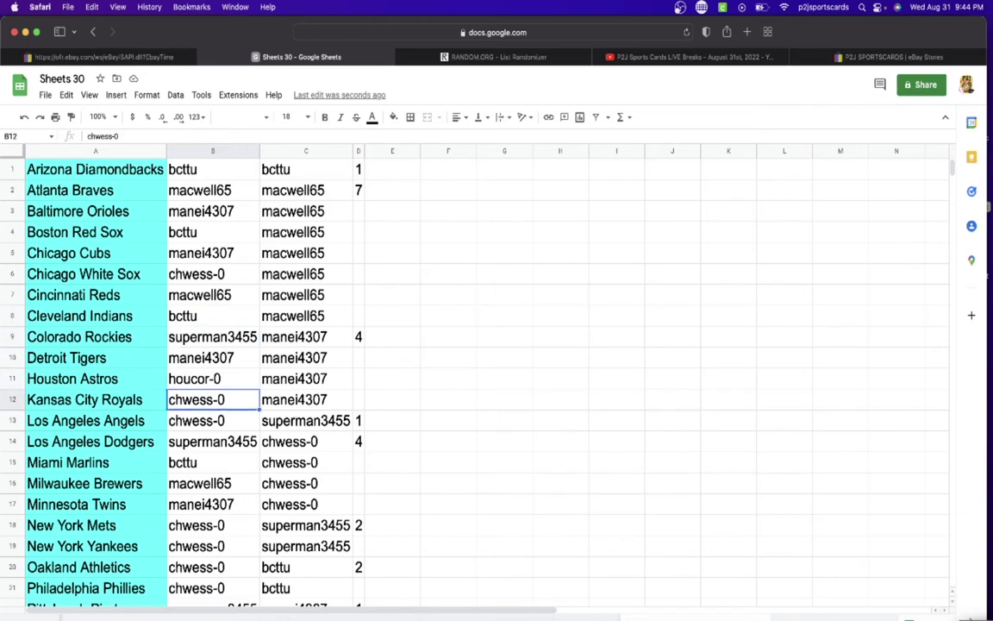
{"action": "key", "text": "Down"}
{"action": "key", "text": "Down"}
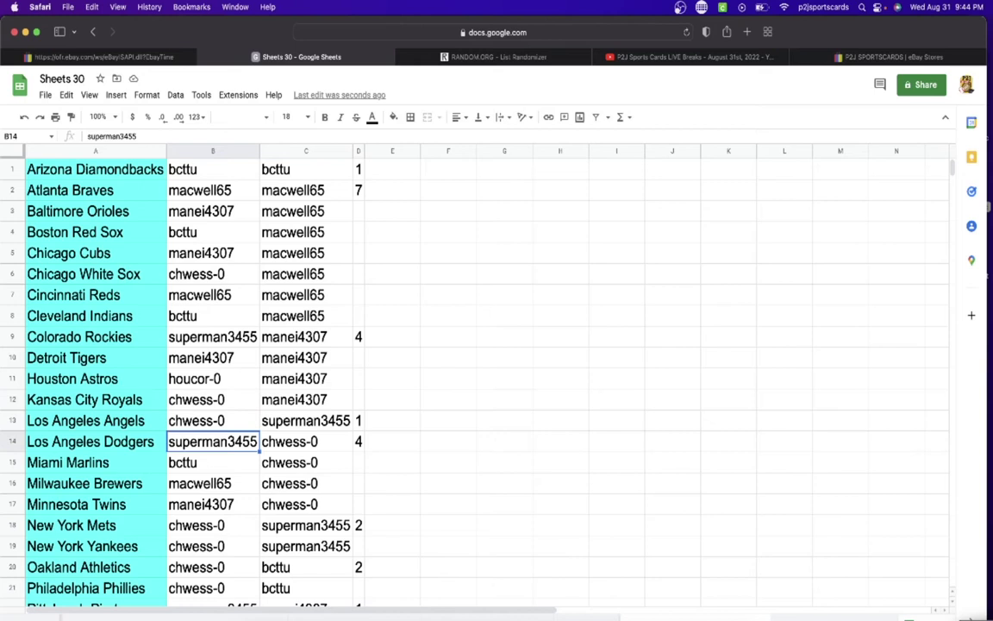
{"action": "key", "text": "Down"}
{"action": "key", "text": "Down"}
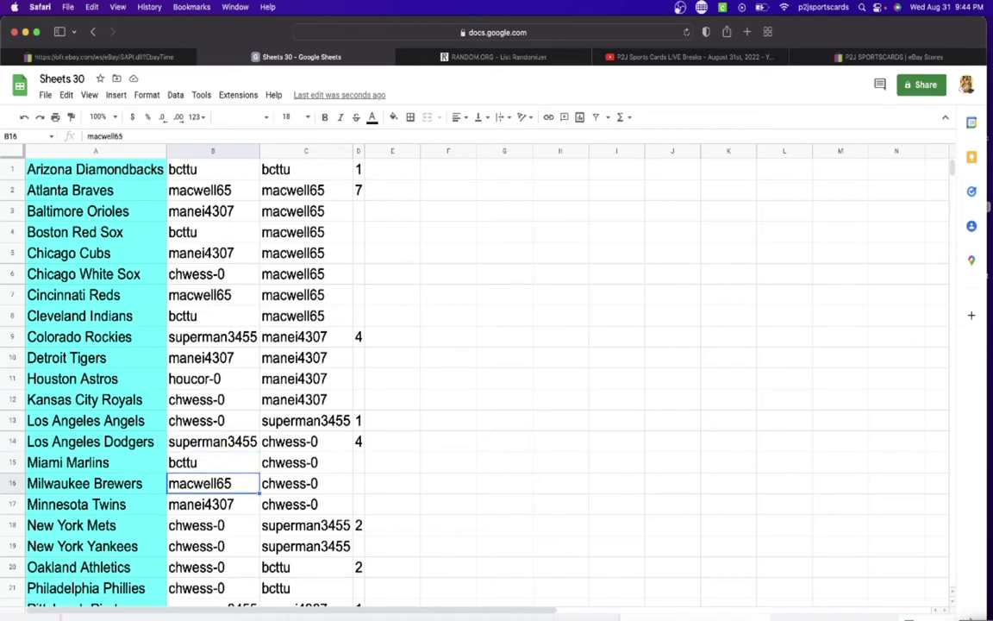
{"action": "key", "text": "Down"}
{"action": "key", "text": "Down"}
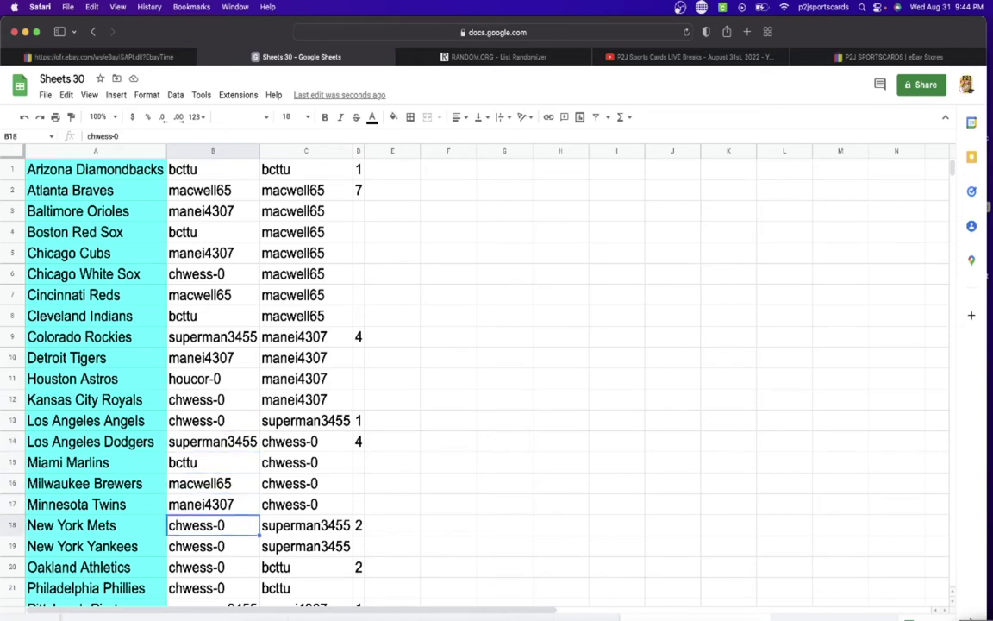
{"action": "key", "text": "Down"}
{"action": "key", "text": "Down"}
{"action": "key", "text": "Down"}
{"action": "key", "text": "Down"}
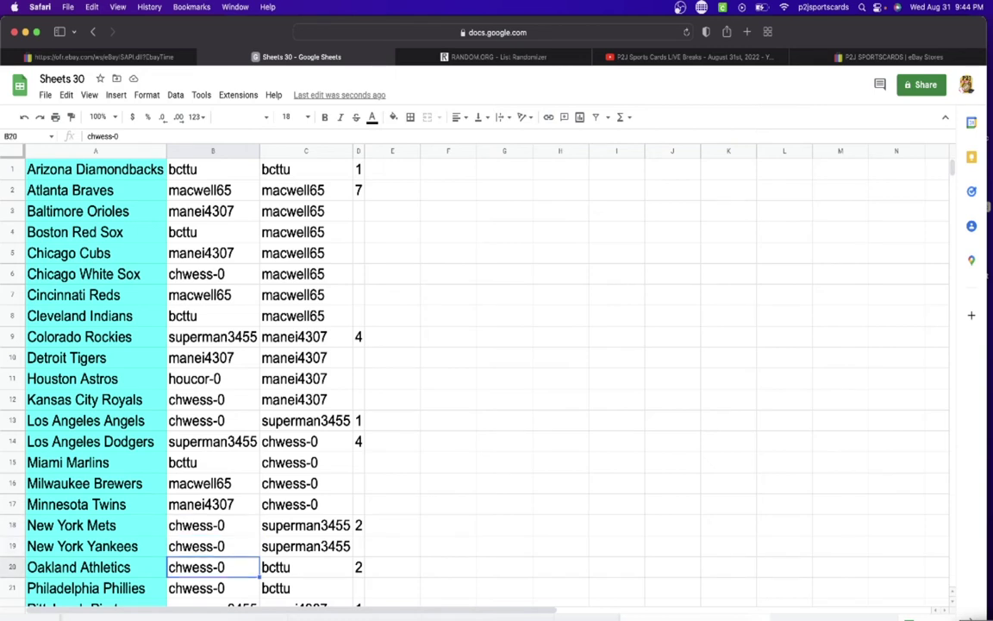
{"action": "key", "text": "Down"}
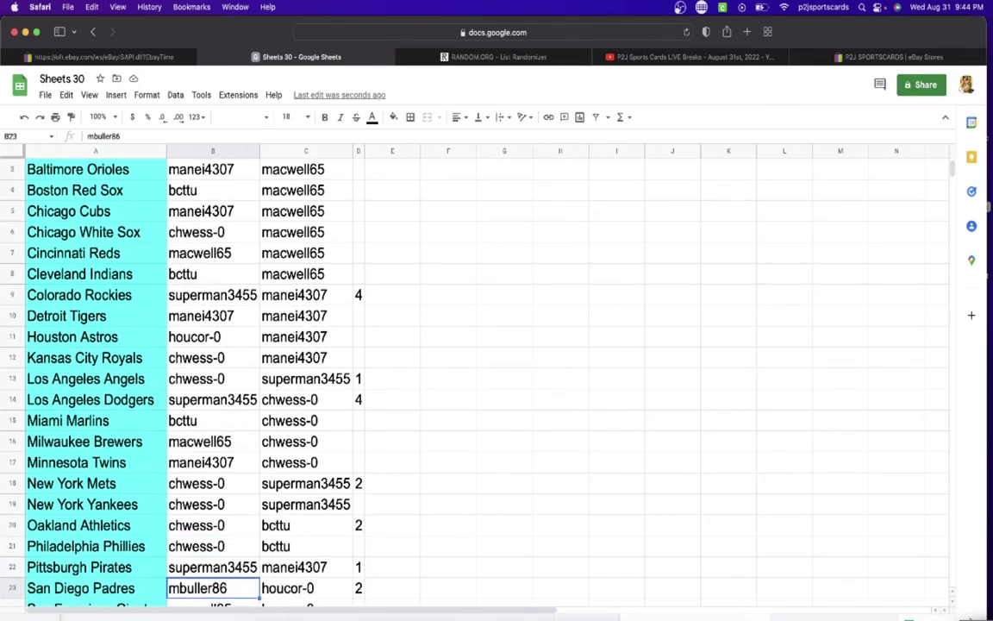
{"action": "key", "text": "Down"}
{"action": "key", "text": "Down"}
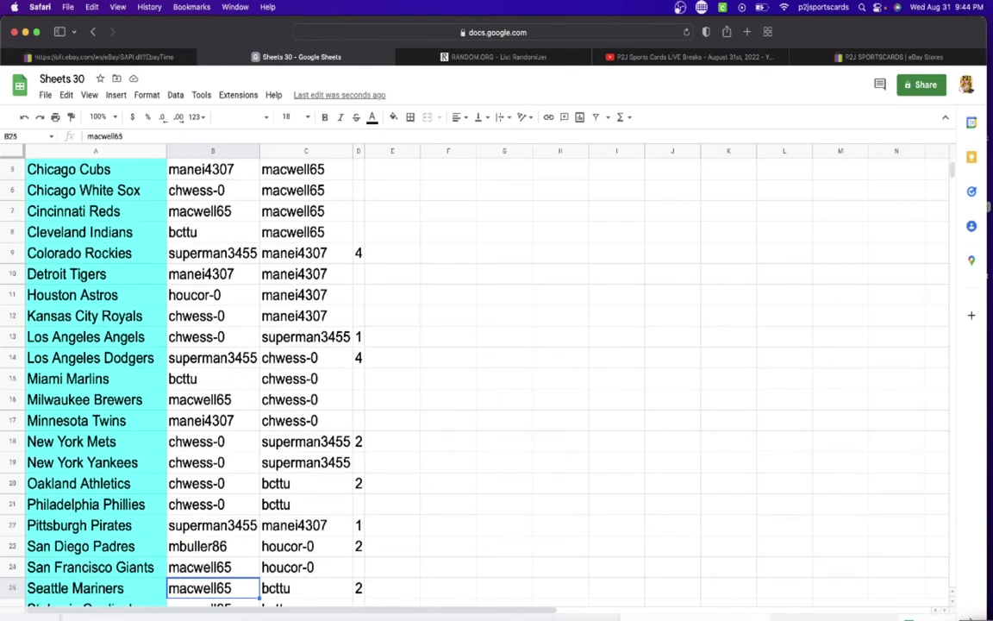
{"action": "key", "text": "Down"}
{"action": "key", "text": "Down"}
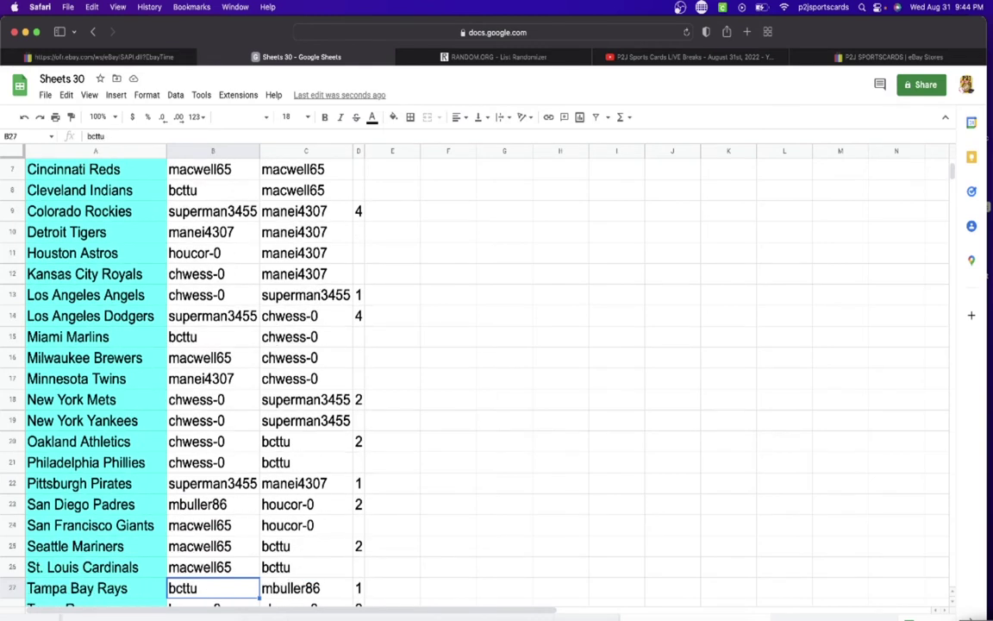
{"action": "key", "text": "Down"}
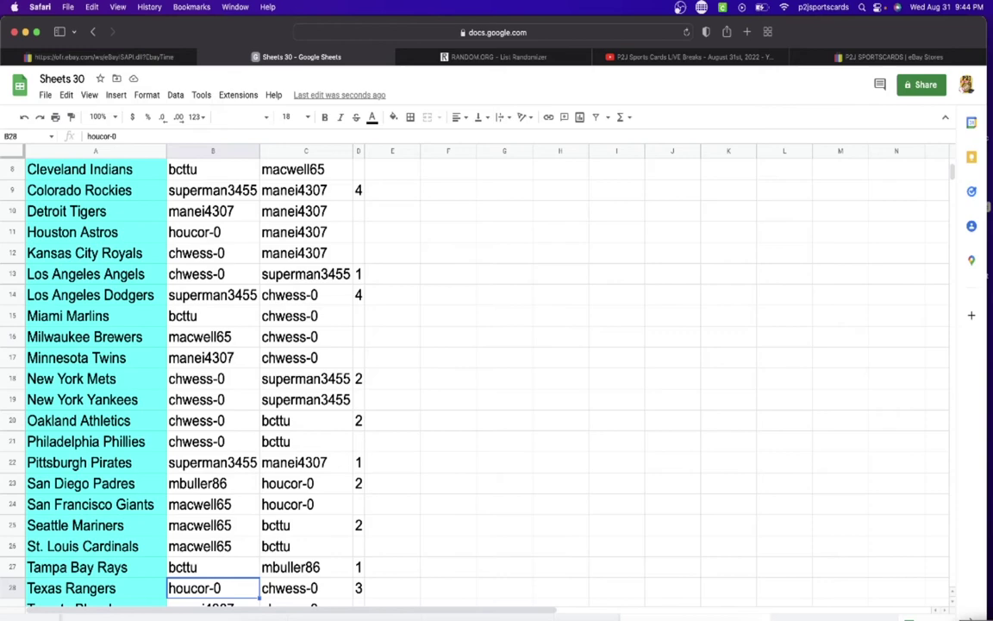
{"action": "key", "text": "Down"}
{"action": "key", "text": "Down"}
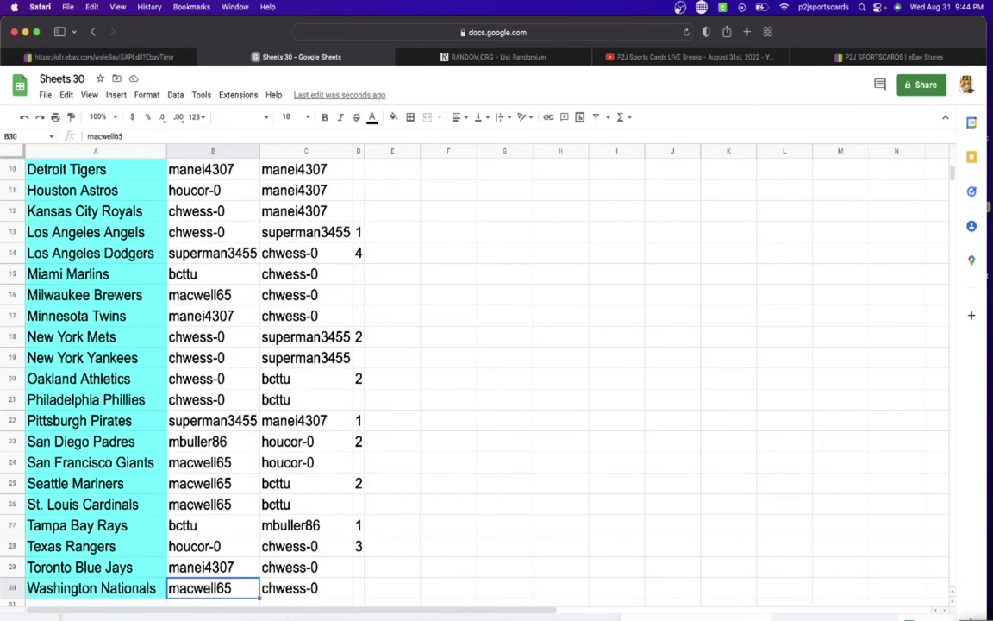
{"action": "key", "text": "Up"}
{"action": "key", "text": "Up"}
{"action": "key", "text": "Up"}
{"action": "key", "text": "Up"}
{"action": "key", "text": "Up"}
{"action": "key", "text": "Up"}
{"action": "key", "text": "Up"}
{"action": "key", "text": "Up"}
{"action": "key", "text": "Up"}
{"action": "key", "text": "Up"}
{"action": "key", "text": "Up"}
{"action": "key", "text": "Up"}
{"action": "key", "text": "Up"}
{"action": "key", "text": "Up"}
{"action": "key", "text": "Up"}
{"action": "key", "text": "Up"}
{"action": "key", "text": "Up"}
{"action": "key", "text": "Up"}
{"action": "key", "text": "Up"}
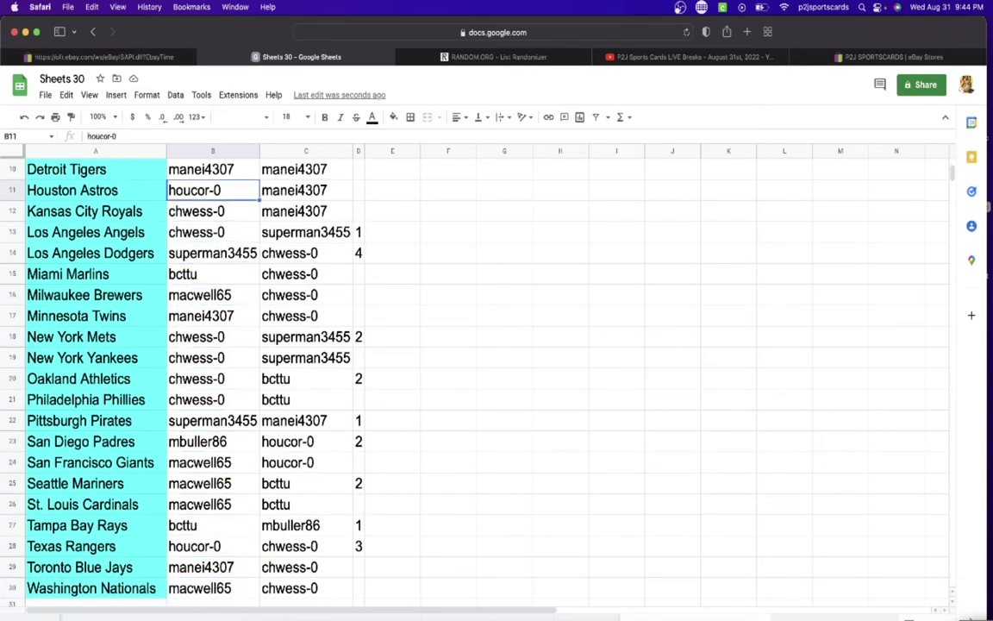